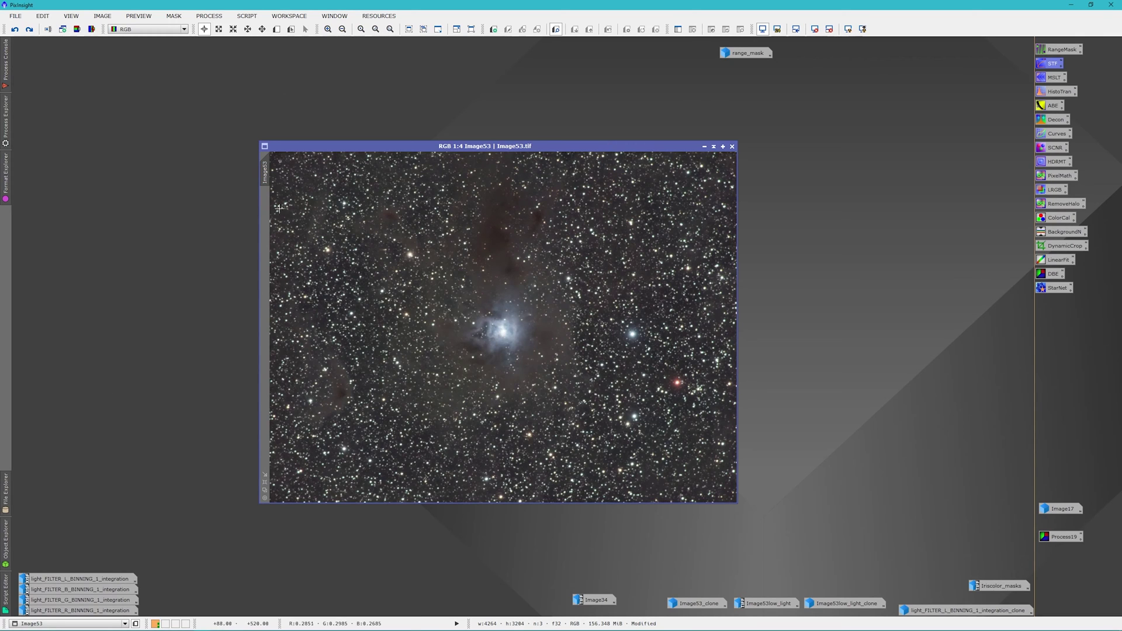
# - Redo Image53's CurvesTransformation steps from its history
pyautogui.rightClick(266, 173)
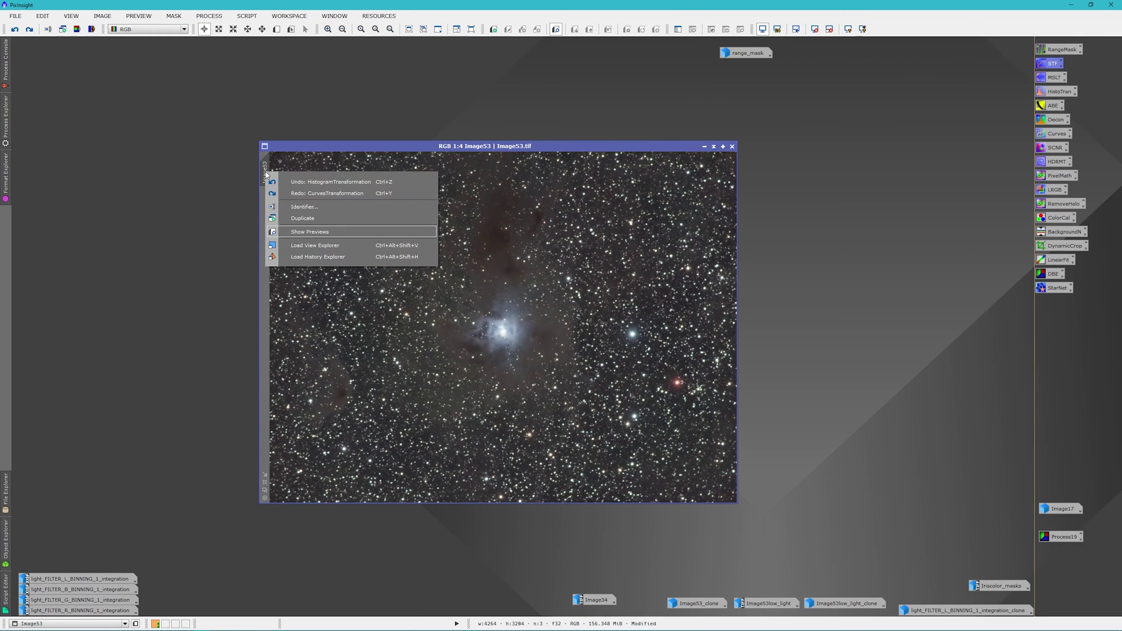
pyautogui.click(317, 146)
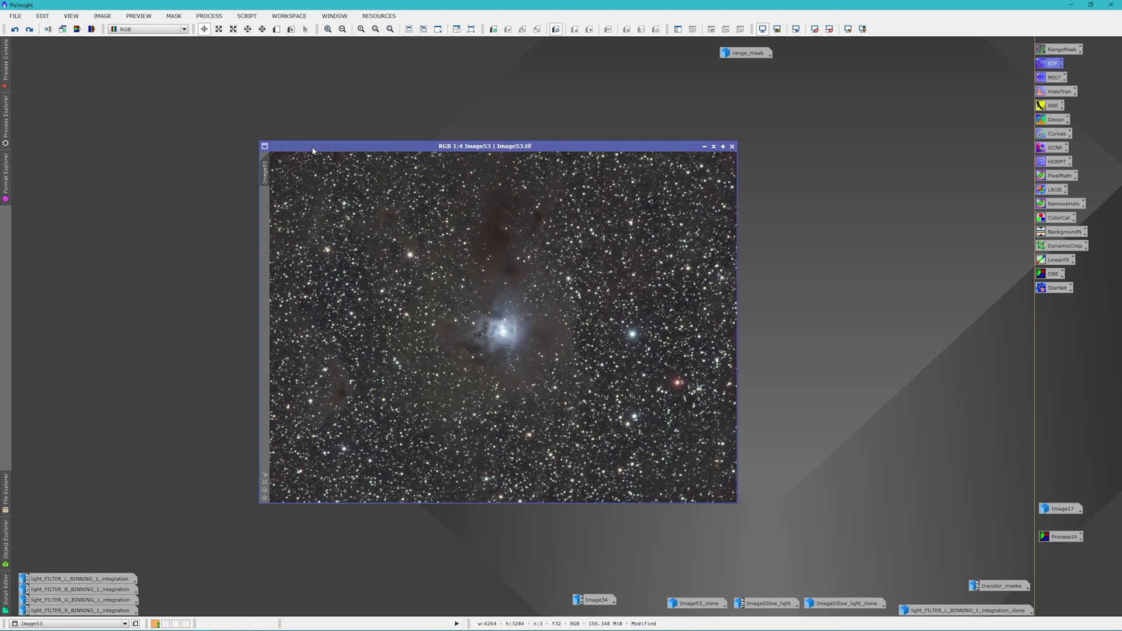
pyautogui.rightClick(267, 171)
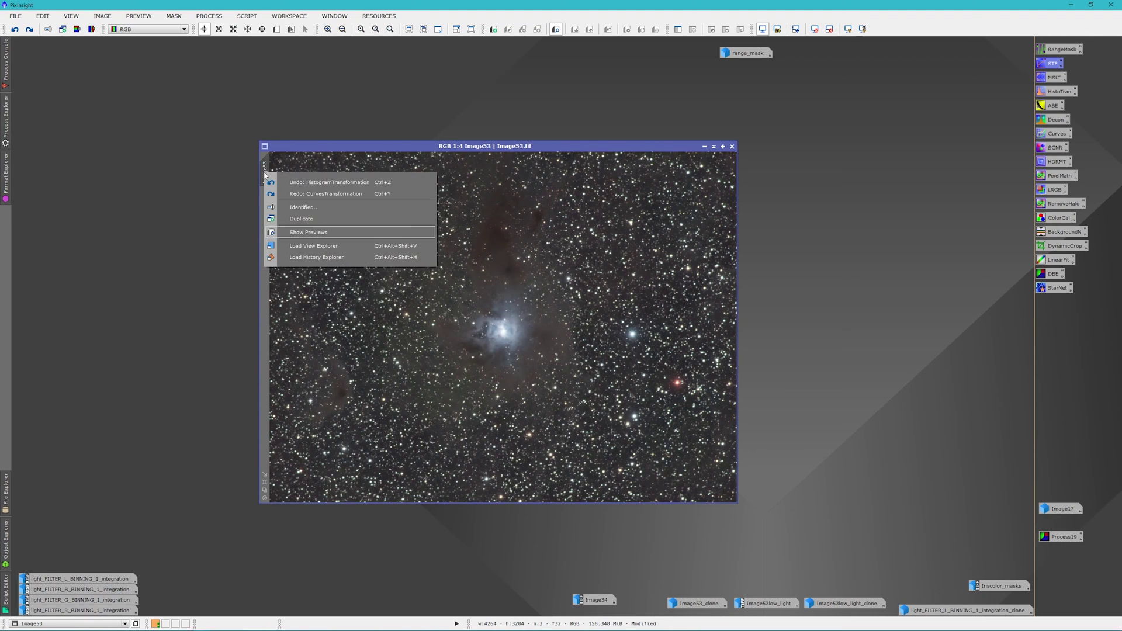
pyautogui.click(300, 193)
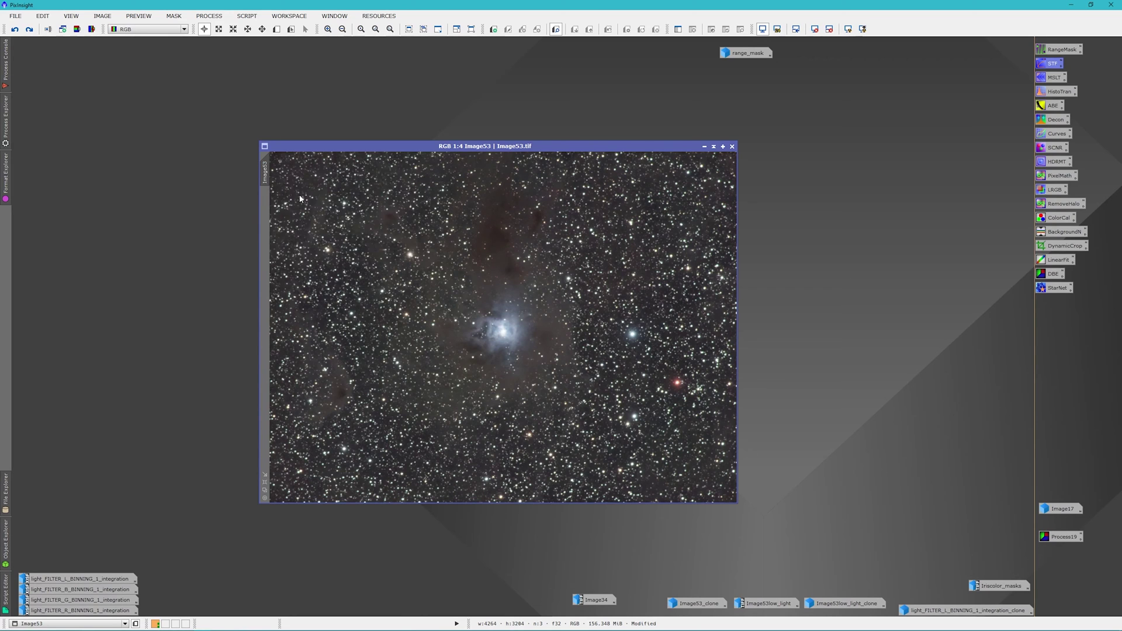
pyautogui.rightClick(268, 170)
pyautogui.click(272, 175)
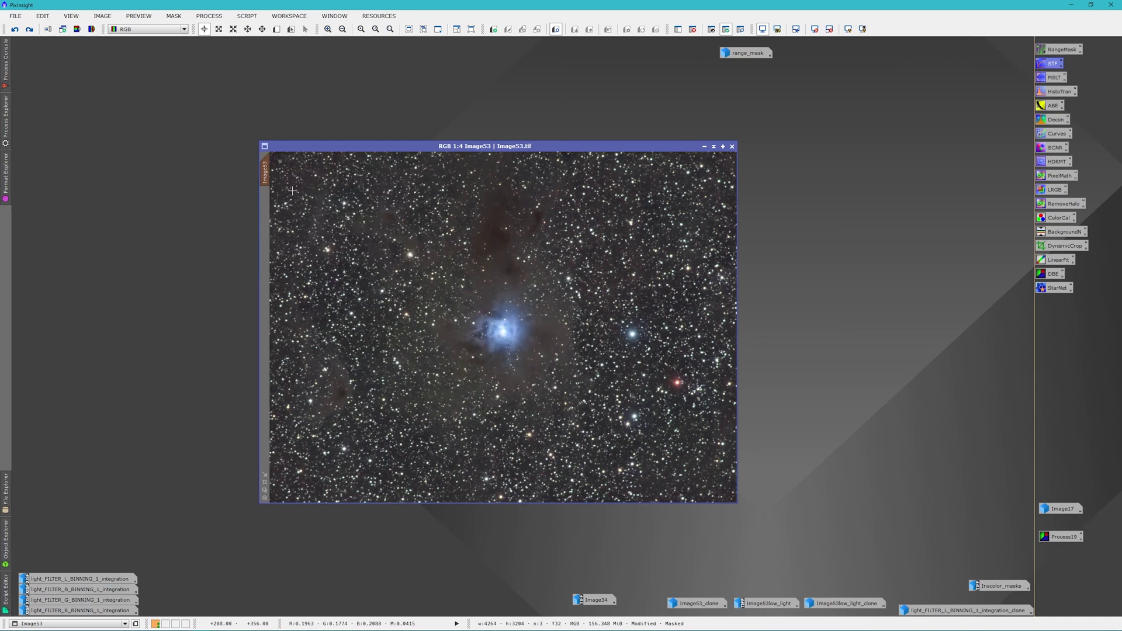
# - Redo the mask removal and the Convolution step on Image53
pyautogui.rightClick(268, 172)
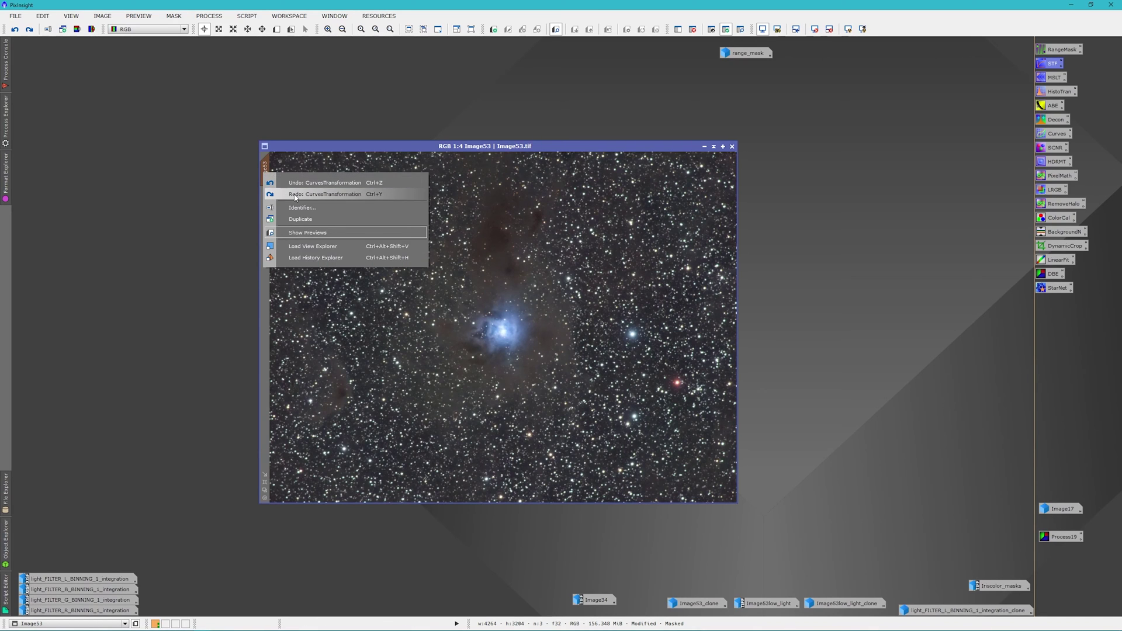
pyautogui.press('Escape')
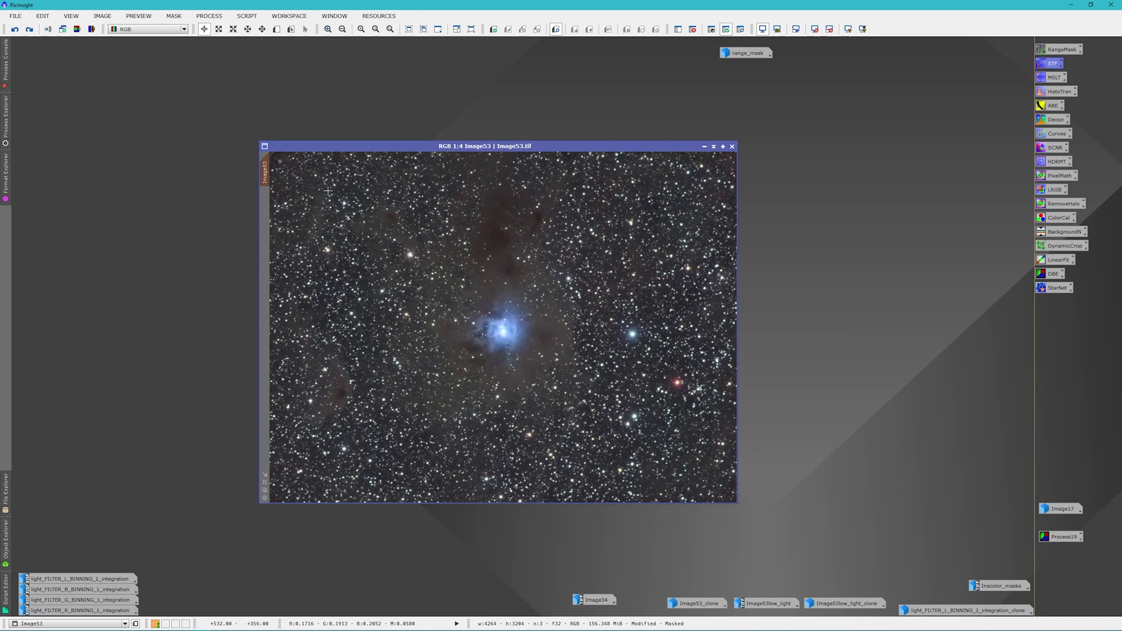
pyautogui.rightClick(266, 167)
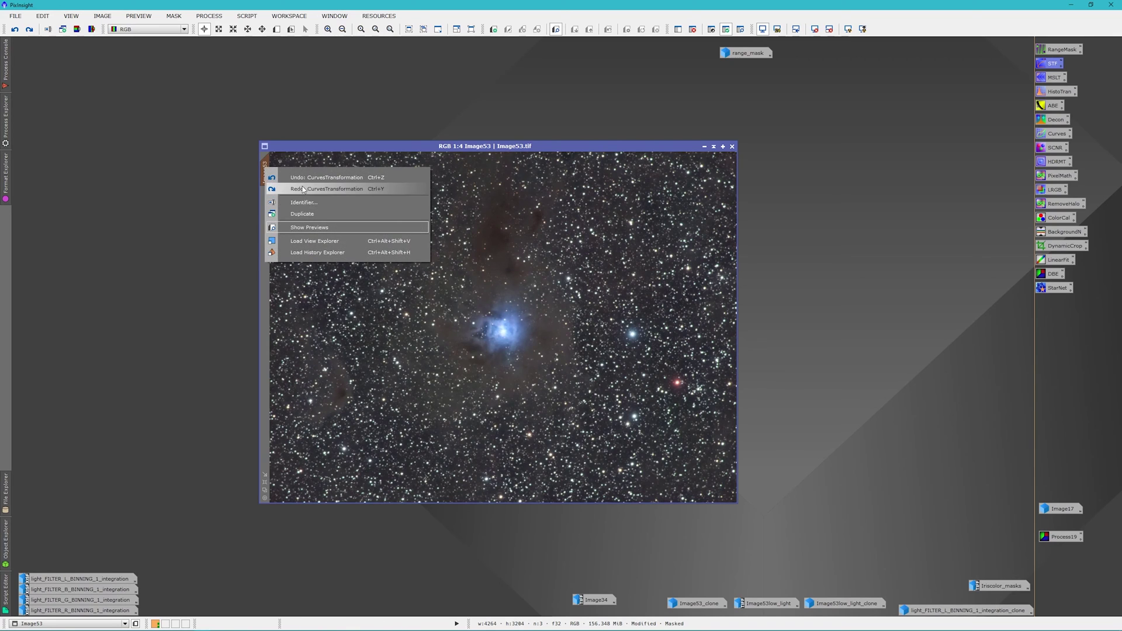
pyautogui.click(275, 184)
pyautogui.rightClick(268, 173)
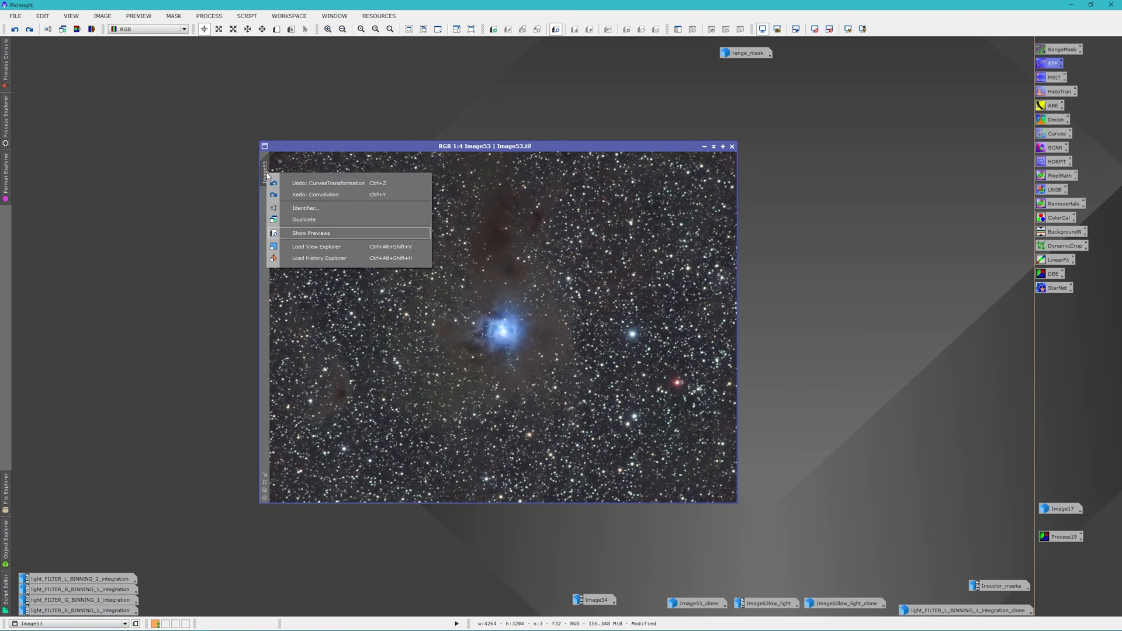
pyautogui.click(301, 195)
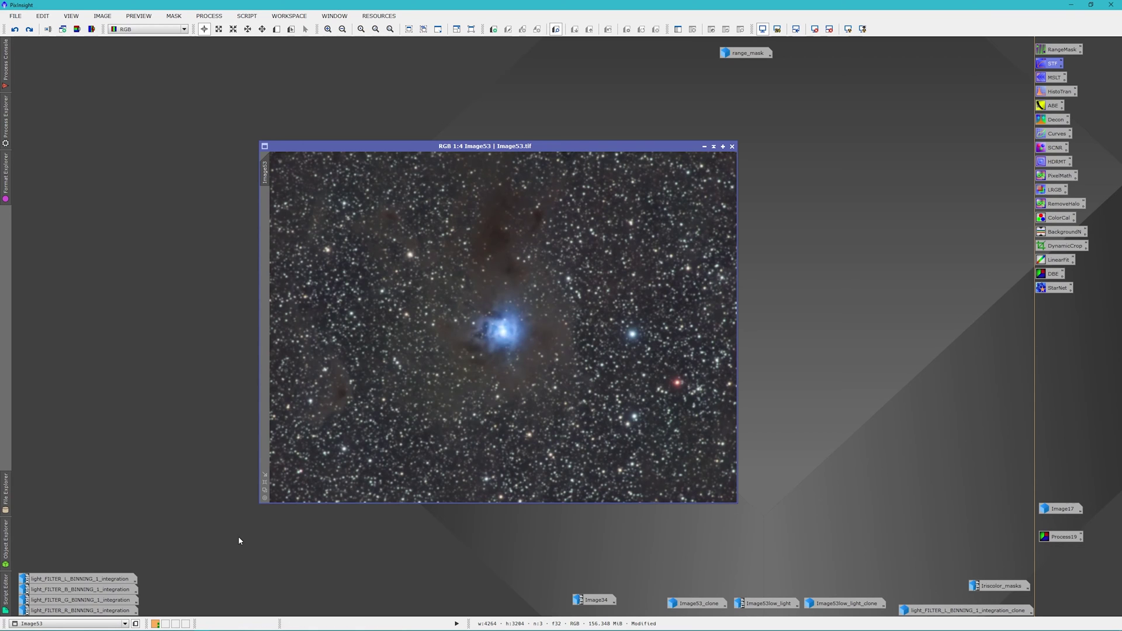
# - Open the L integration image and bring Image53 back to the front
pyautogui.doubleClick(92, 578)
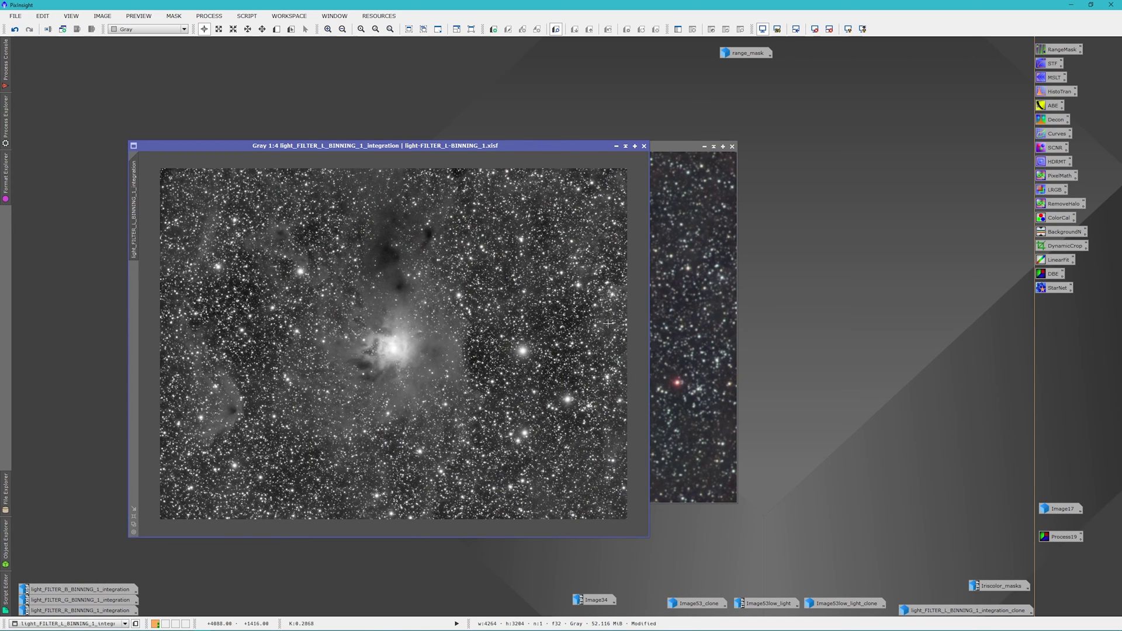
pyautogui.moveTo(568, 146); pyautogui.dragTo(515, 116)
pyautogui.click(636, 203)
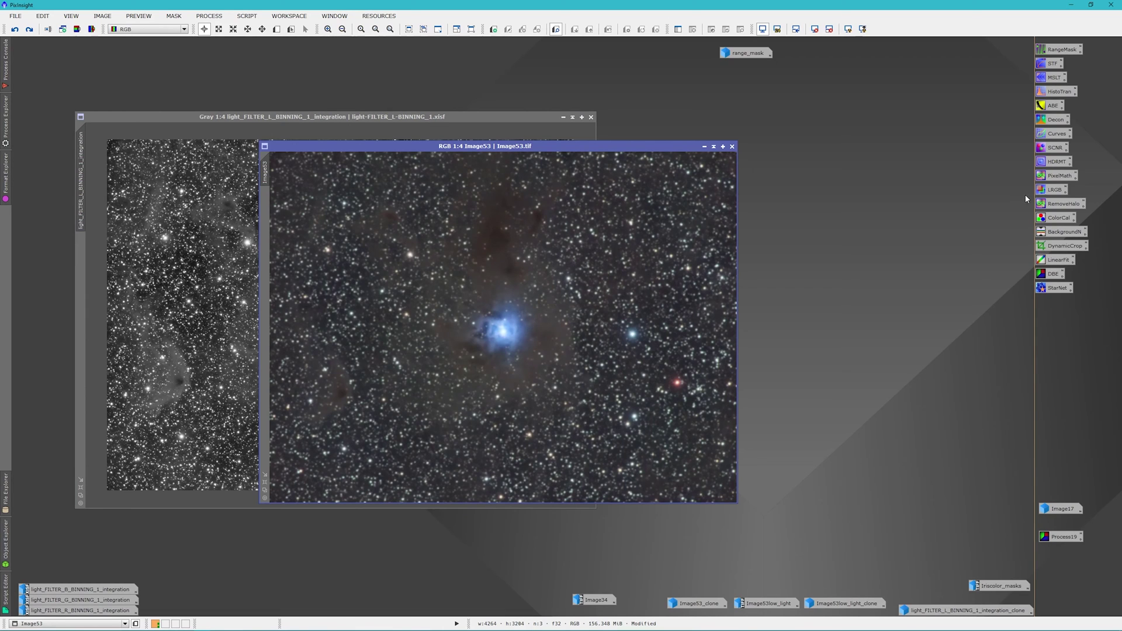
# - Apply LRGBCombination to Image53 using only L as luminance, with chrominance noise reduction
pyautogui.doubleClick(1050, 190)
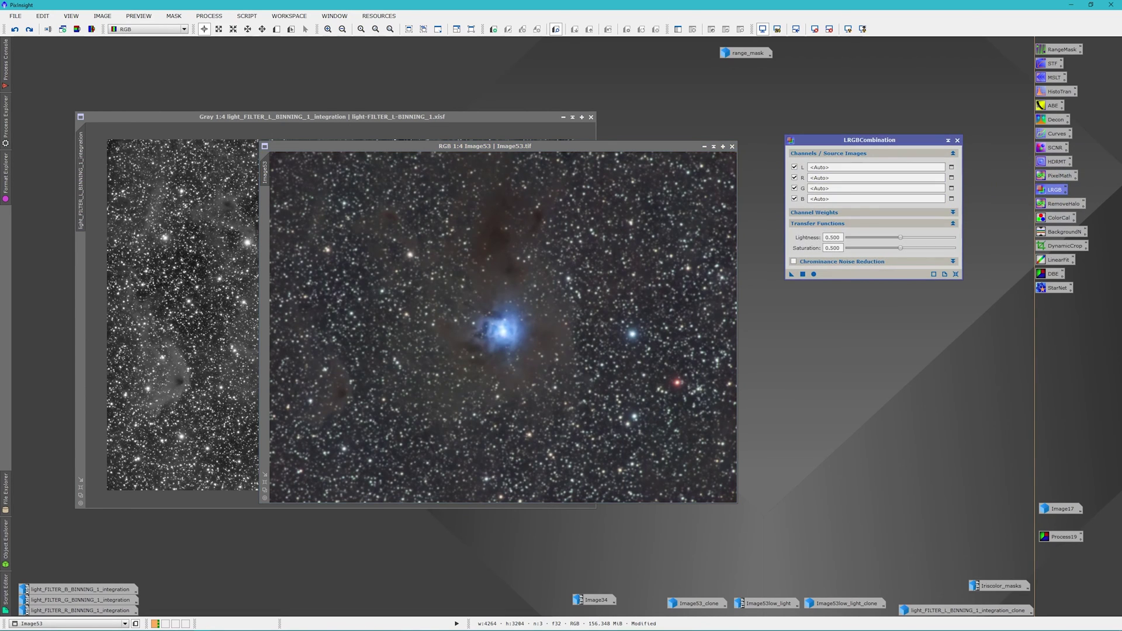
pyautogui.moveTo(81, 177); pyautogui.dragTo(871, 168)
pyautogui.click(794, 178)
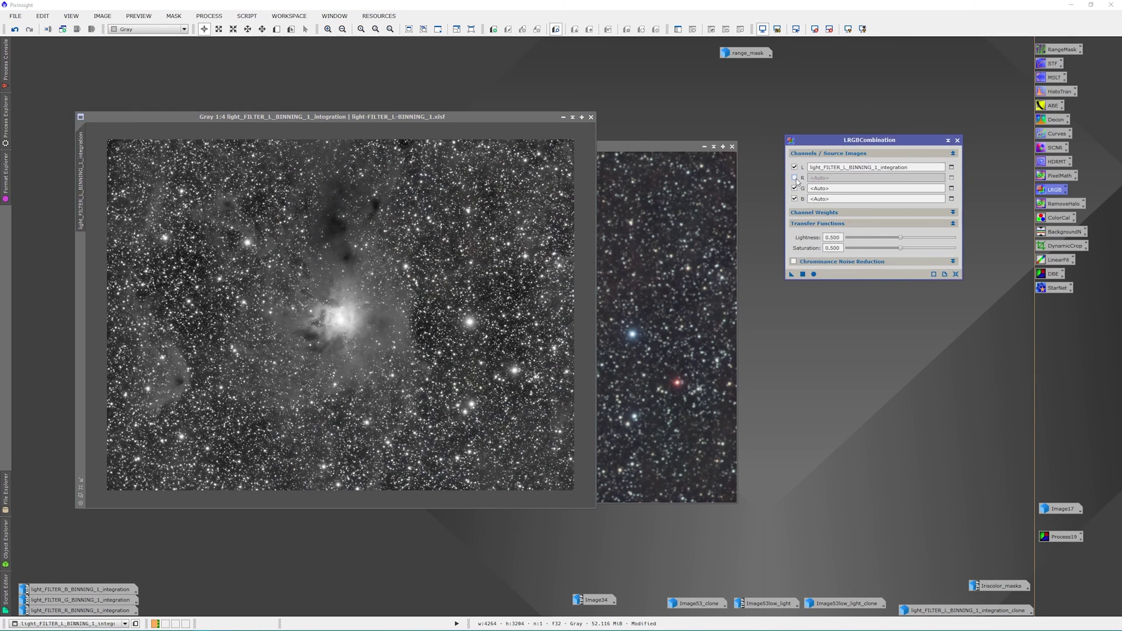
pyautogui.click(795, 188)
pyautogui.click(795, 199)
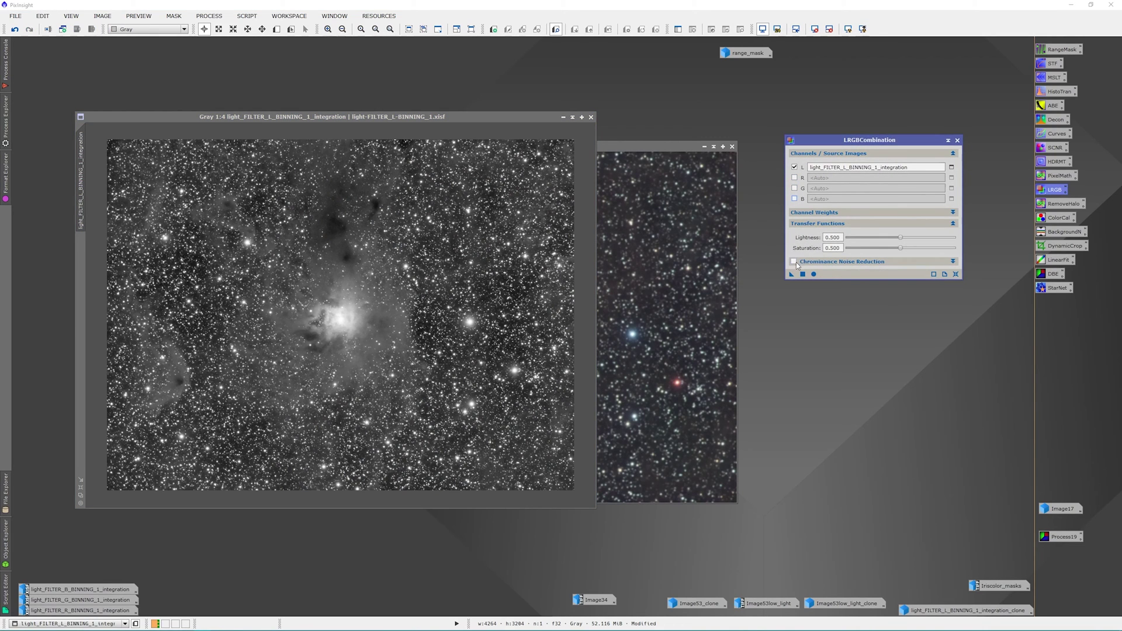
pyautogui.click(795, 261)
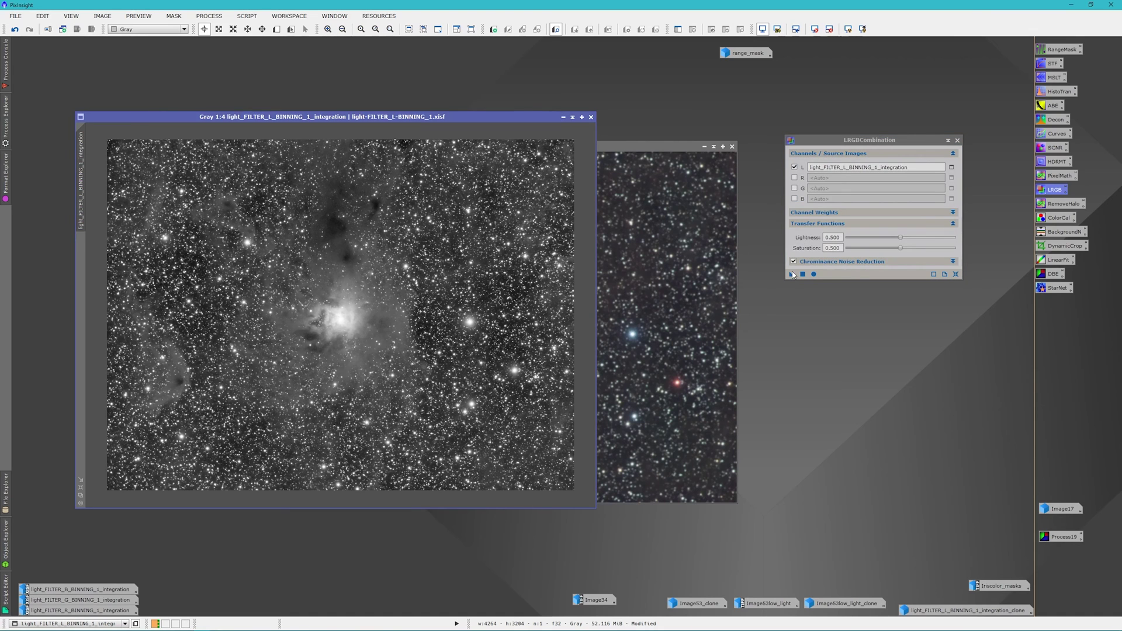
pyautogui.click(793, 274)
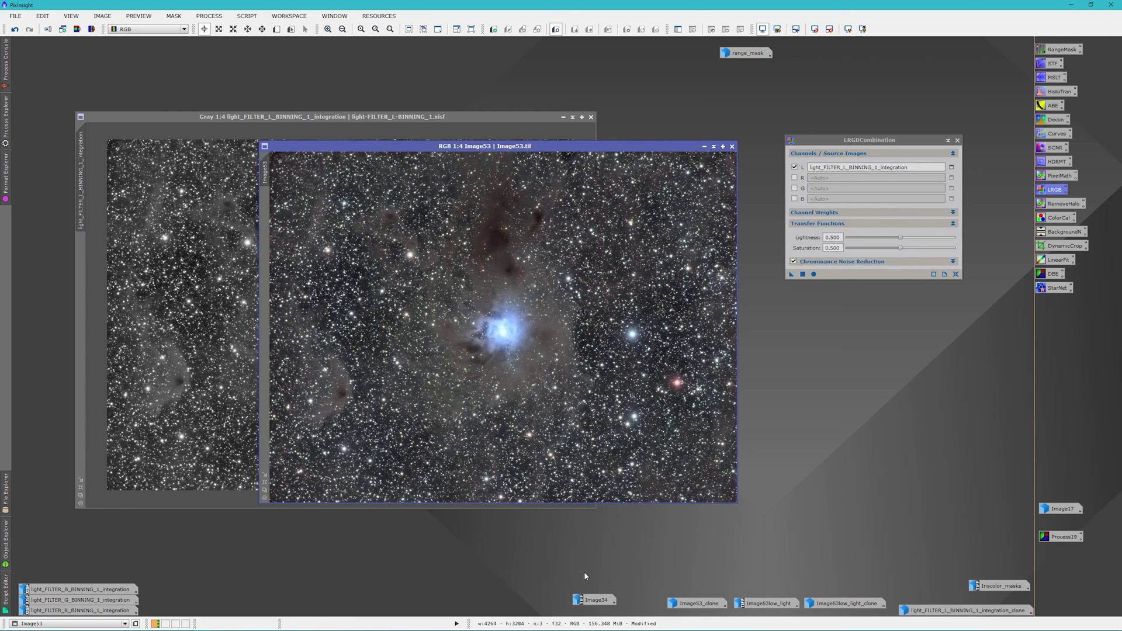
# - Open Image34, minimize it to compare against Image53, then restore it in front
pyautogui.click(598, 603)
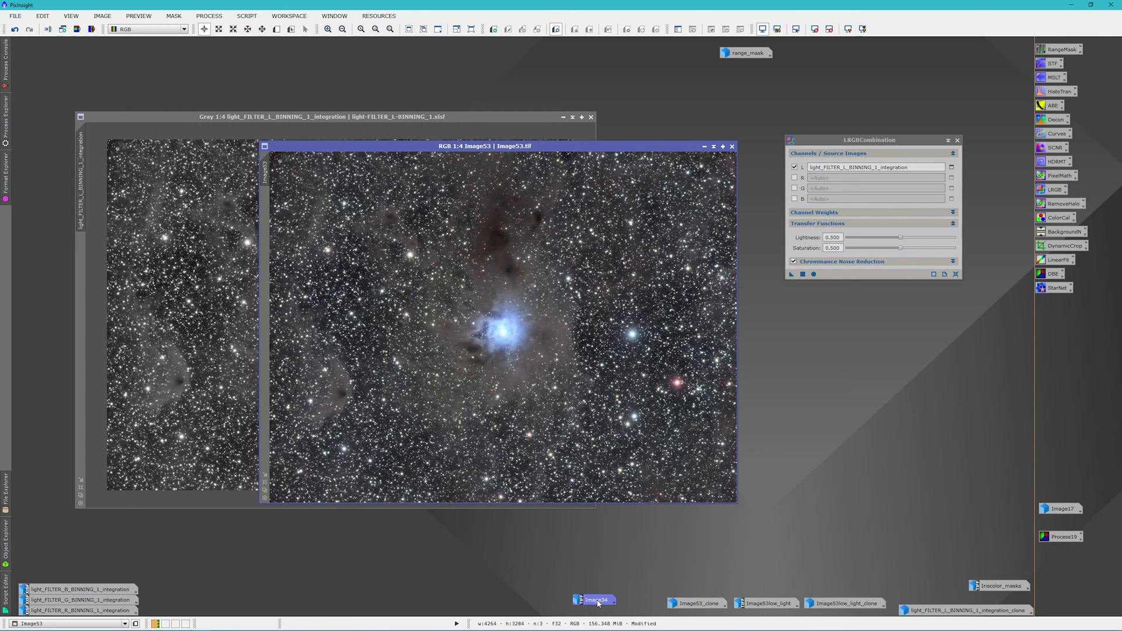
pyautogui.doubleClick(598, 602)
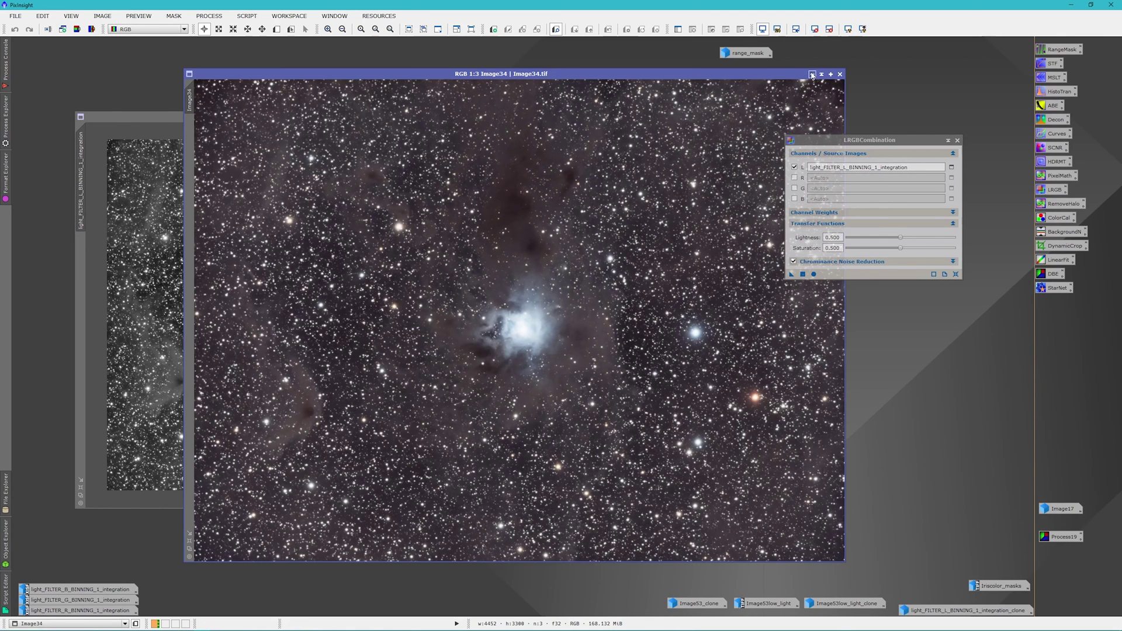
pyautogui.click(812, 74)
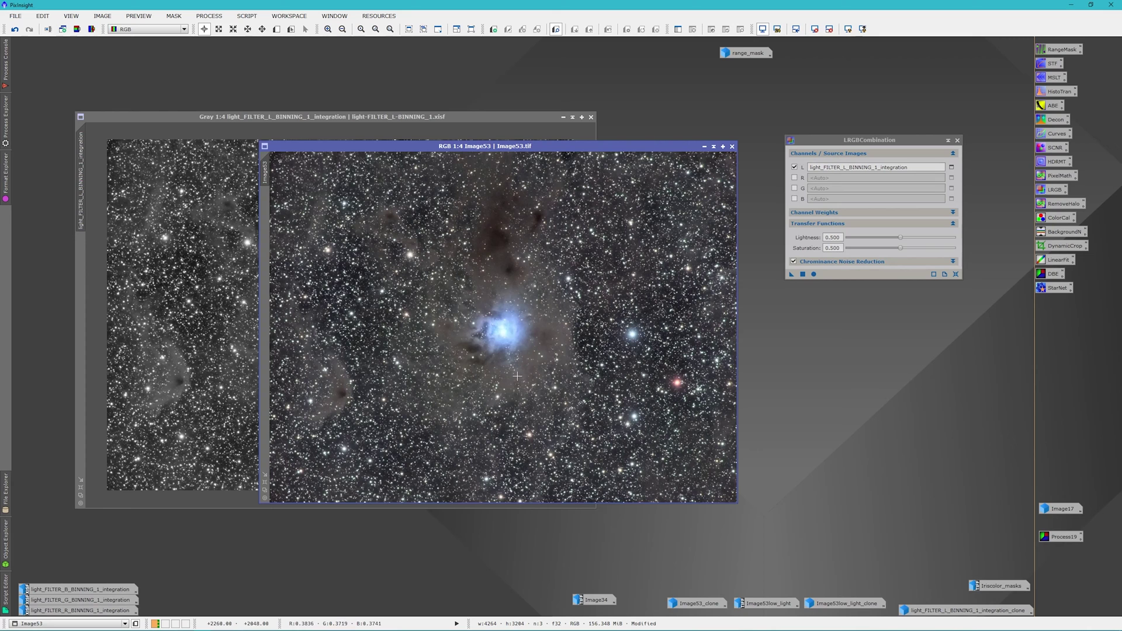
pyautogui.doubleClick(592, 601)
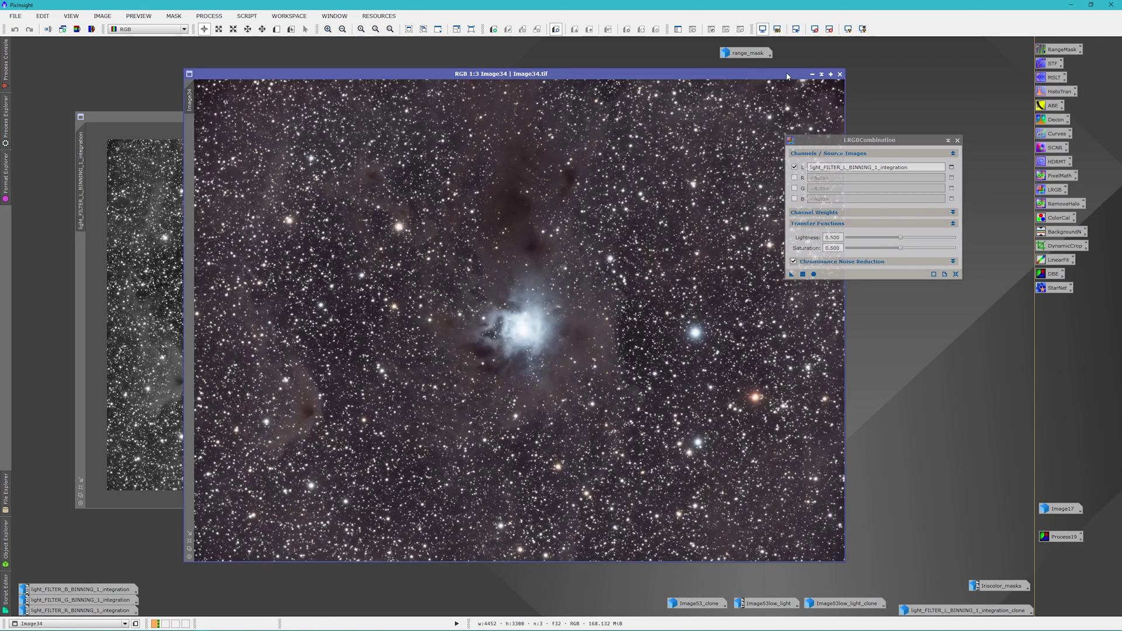
# - Minimize Image34, close LRGBCombination, and place HDRMultiscaleTransform settings beside Image53
pyautogui.click(812, 74)
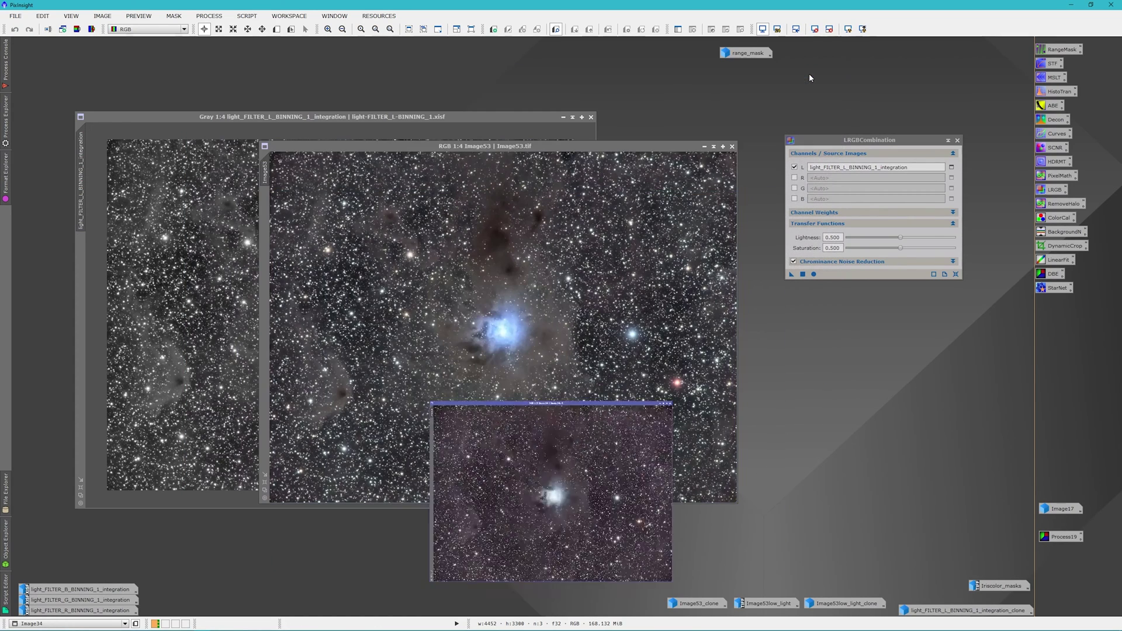
pyautogui.click(957, 140)
pyautogui.moveTo(656, 147); pyautogui.dragTo(631, 143)
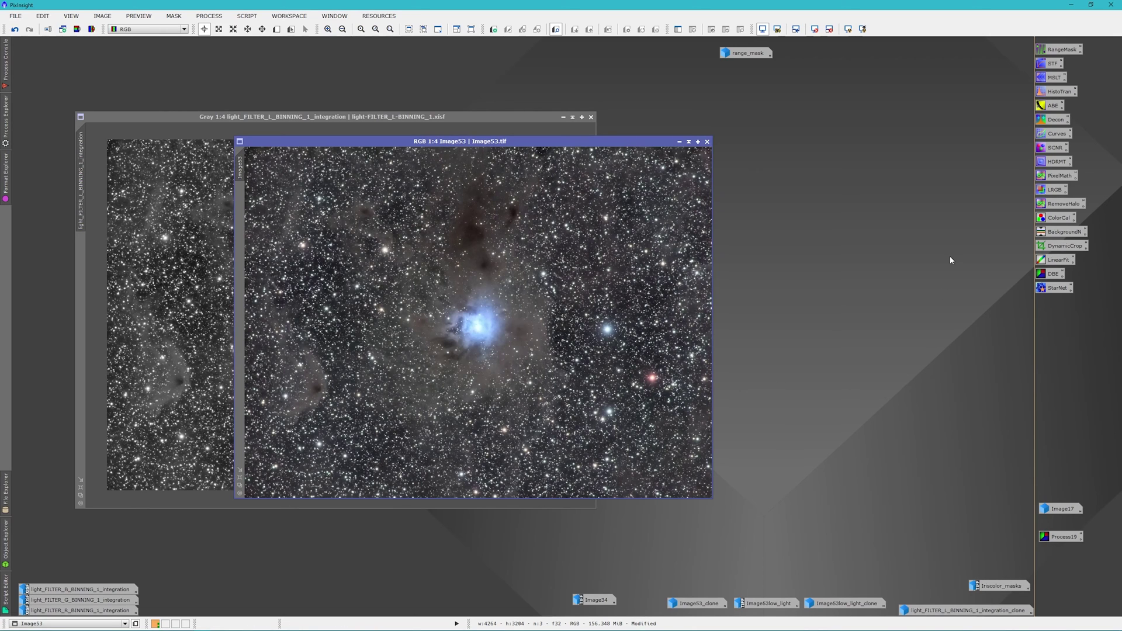
pyautogui.doubleClick(1052, 162)
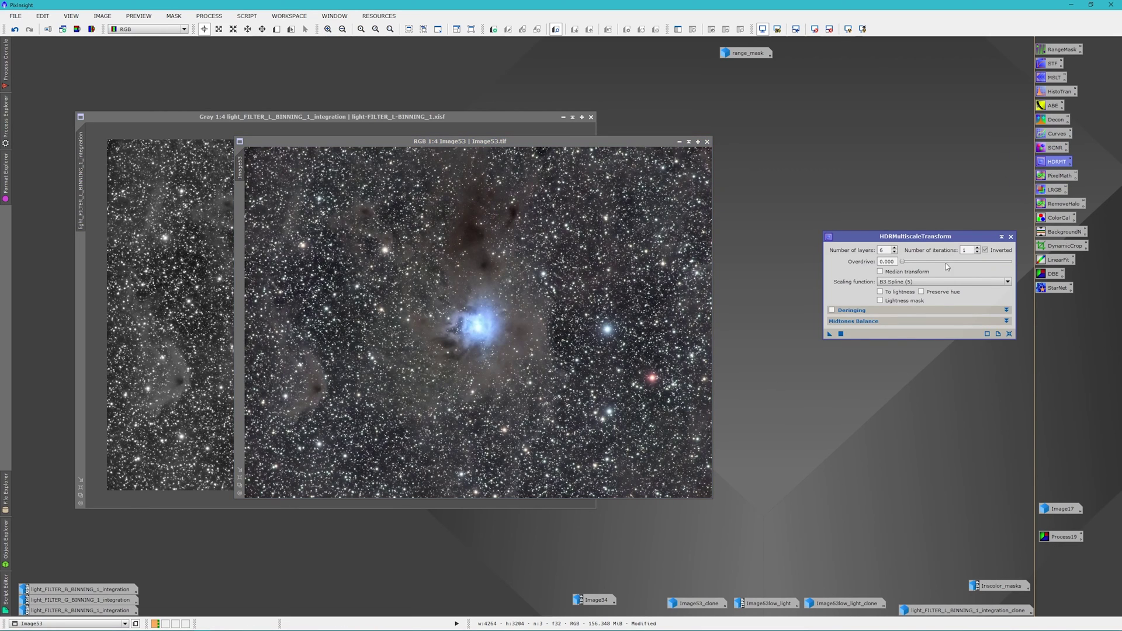
pyautogui.moveTo(940, 240); pyautogui.dragTo(859, 262)
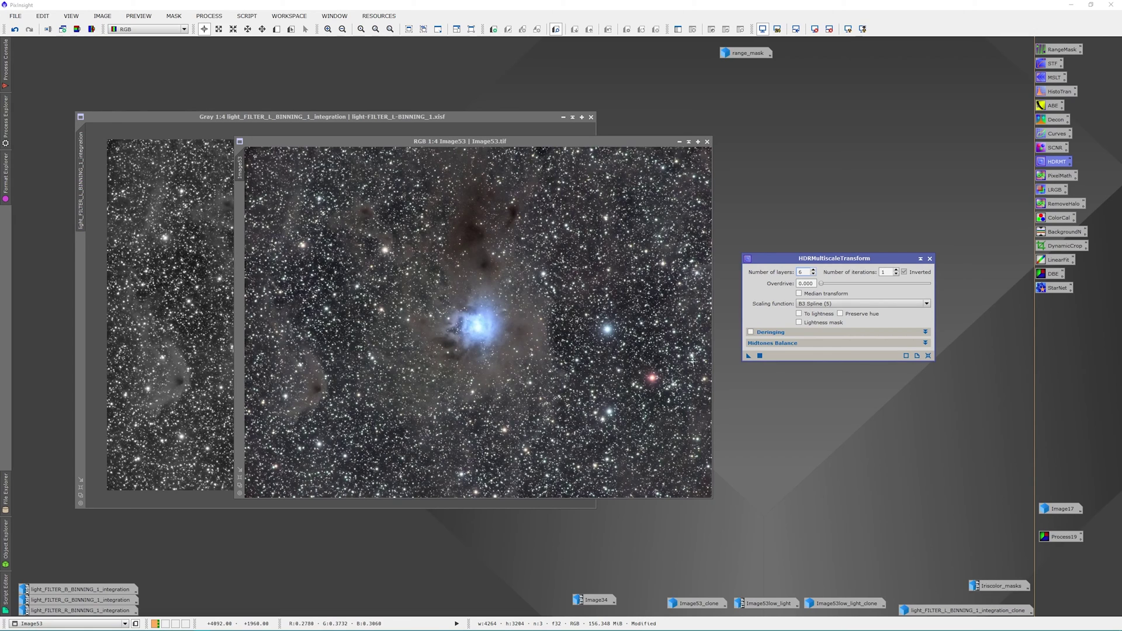
# - Apply 6-layer HDRMultiscaleTransform to Image53 with To lightness and Lightness mask enabled
pyautogui.click(799, 314)
pyautogui.click(800, 323)
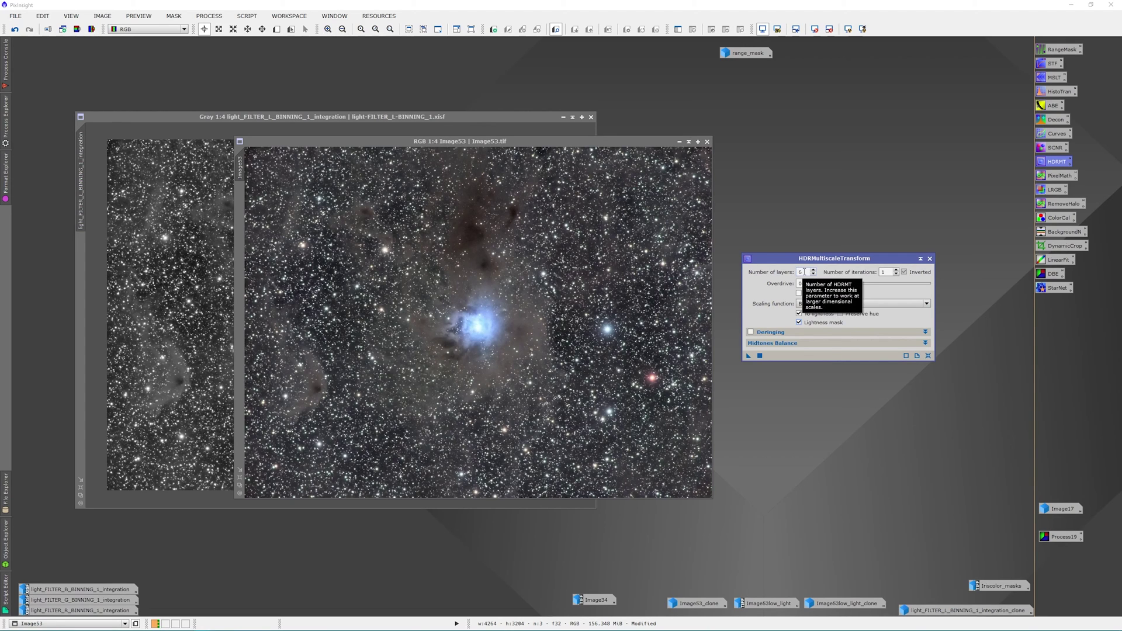
pyautogui.moveTo(748, 358); pyautogui.dragTo(490, 386)
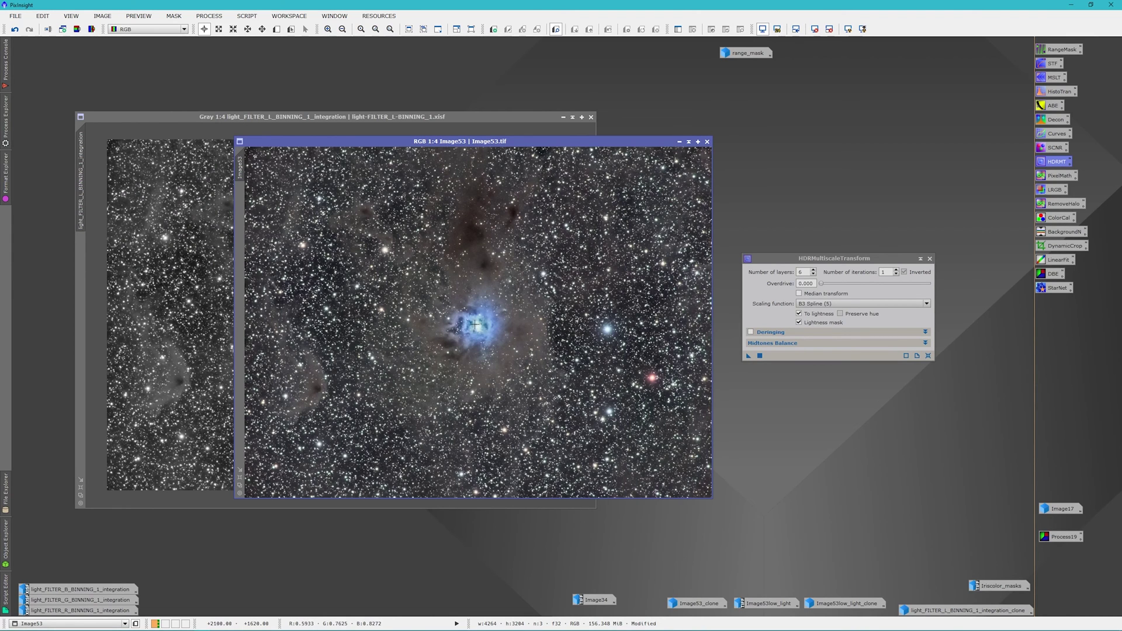
pyautogui.scroll(1, 475, 324)
pyautogui.scroll(2, 474, 324)
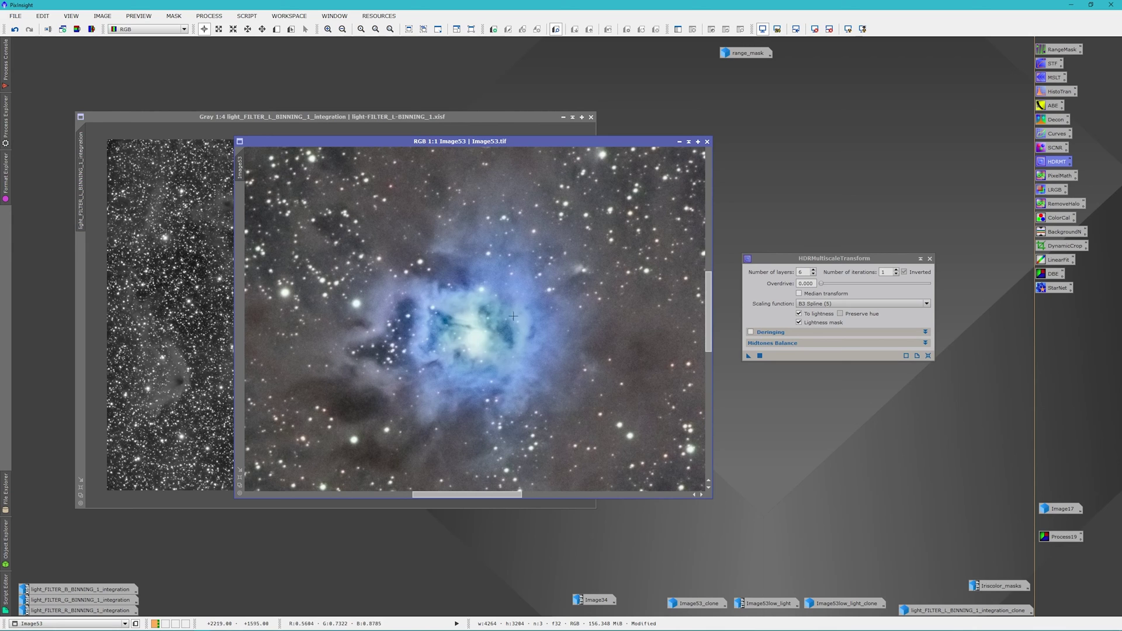
pyautogui.scroll(-2, 514, 364)
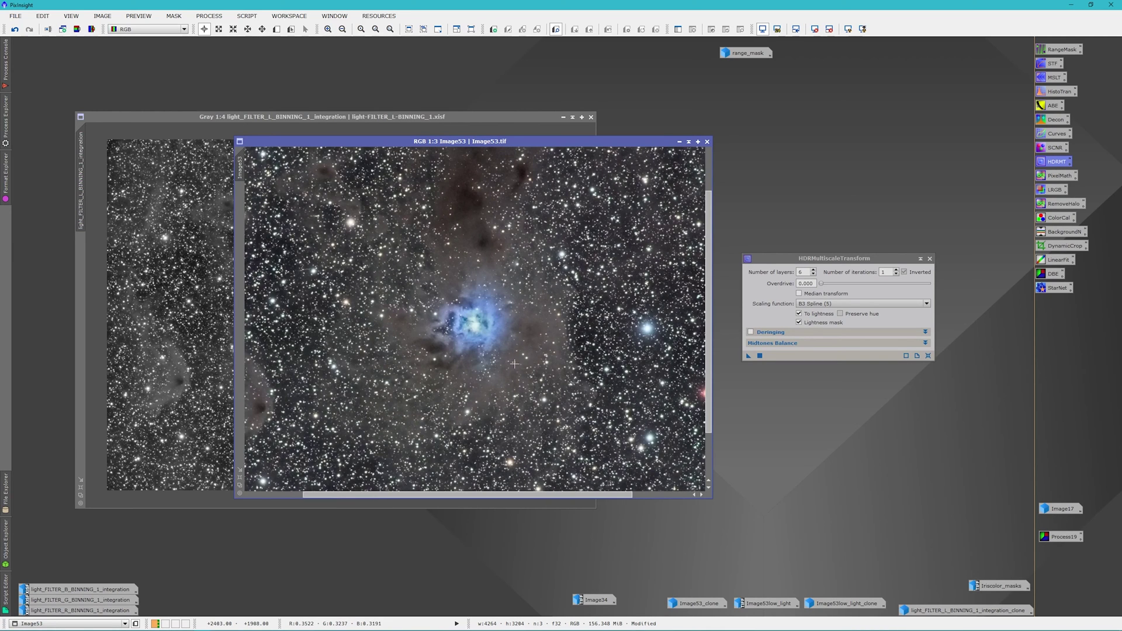
pyautogui.scroll(-1, 514, 364)
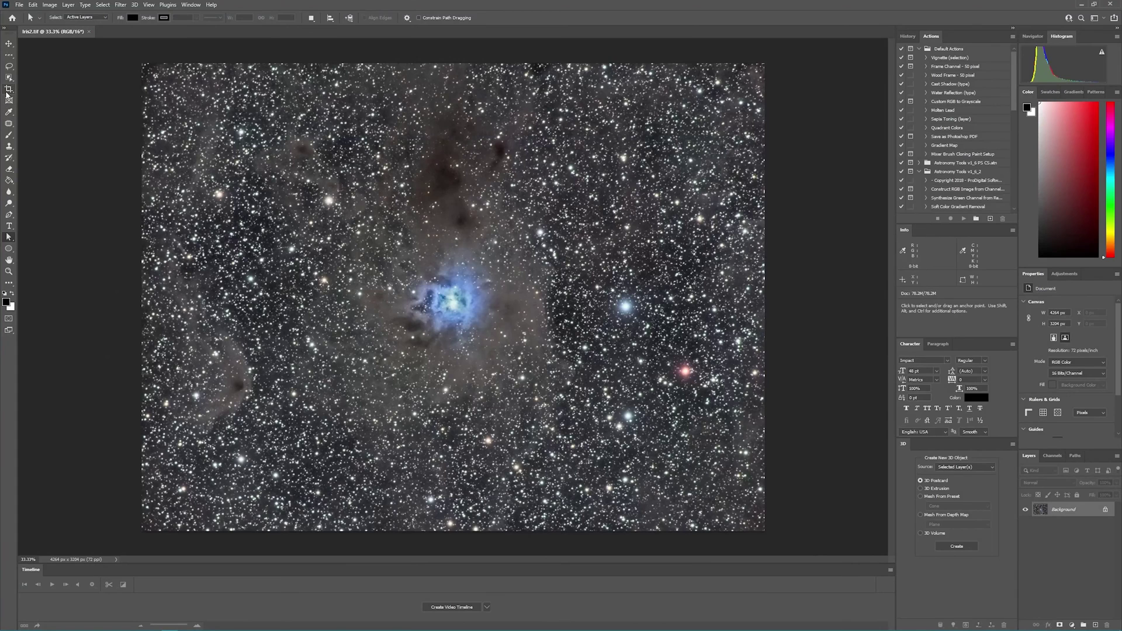
# - Trim a thin margin from every edge of the Iris Nebula image and commit the crop
pyautogui.click(8, 91)
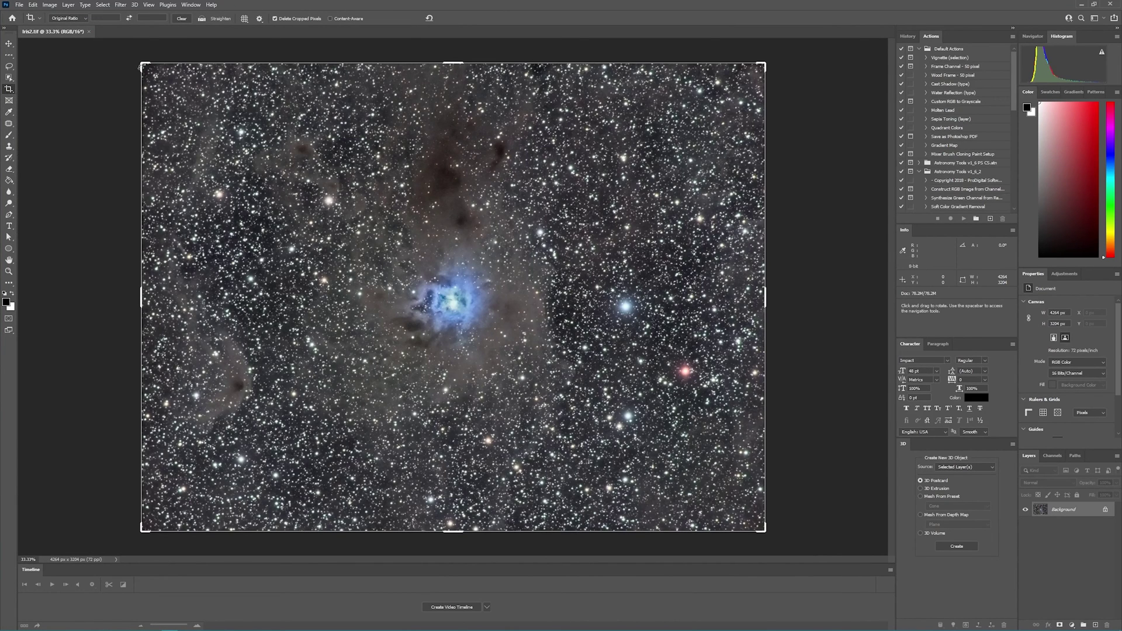
pyautogui.moveTo(141, 66); pyautogui.dragTo(165, 85)
pyautogui.moveTo(427, 263); pyautogui.dragTo(434, 273)
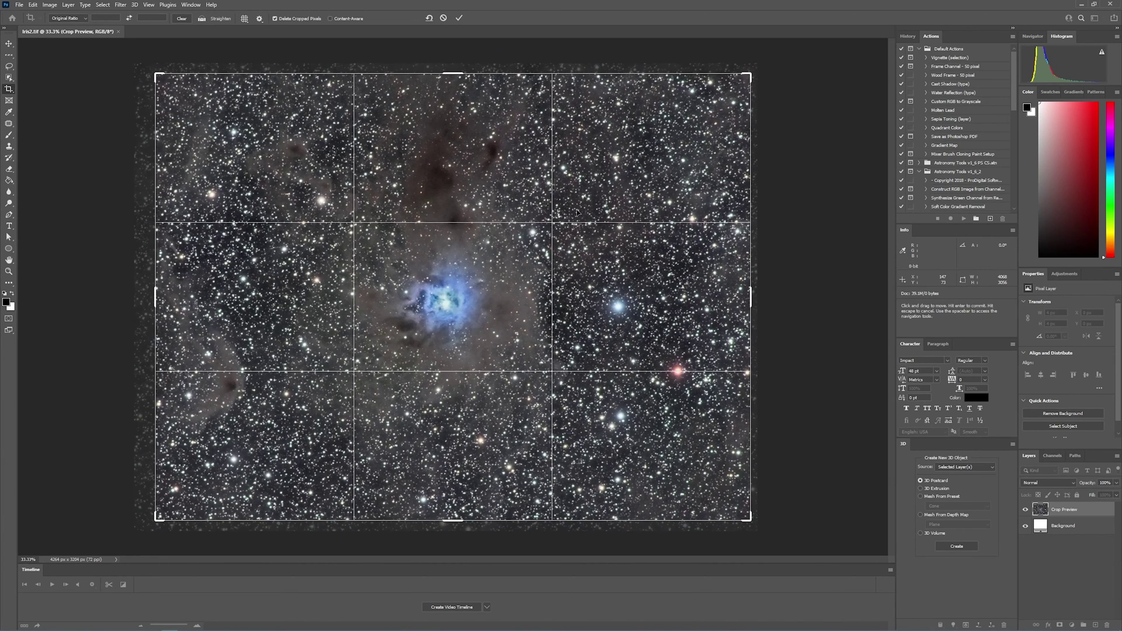
pyautogui.moveTo(499, 272); pyautogui.dragTo(504, 272)
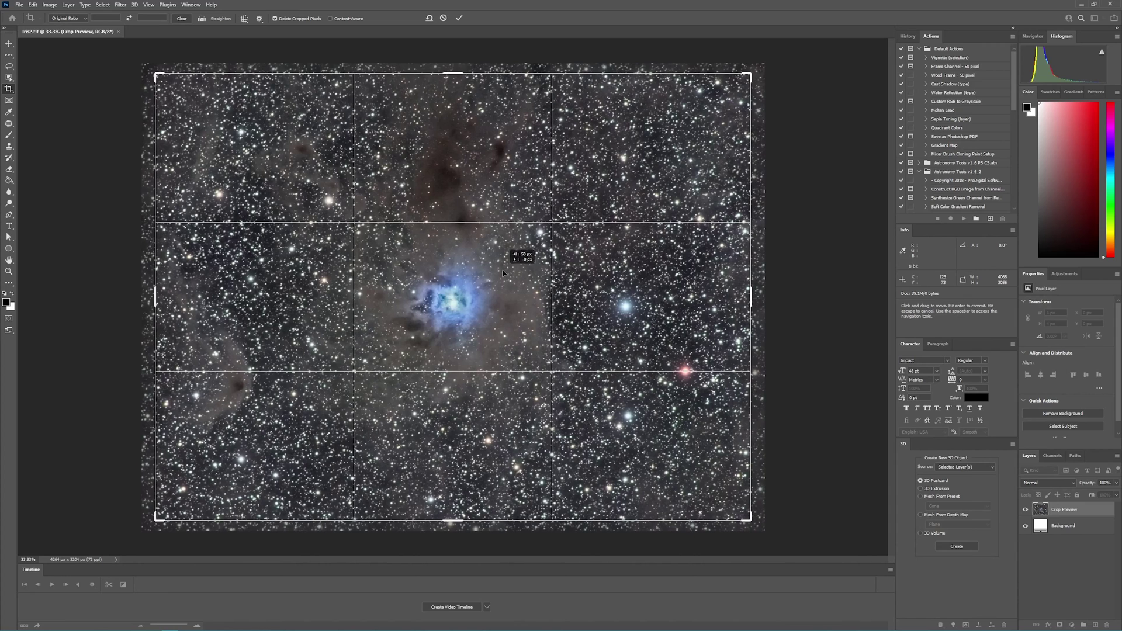
pyautogui.moveTo(504, 273); pyautogui.dragTo(504, 279)
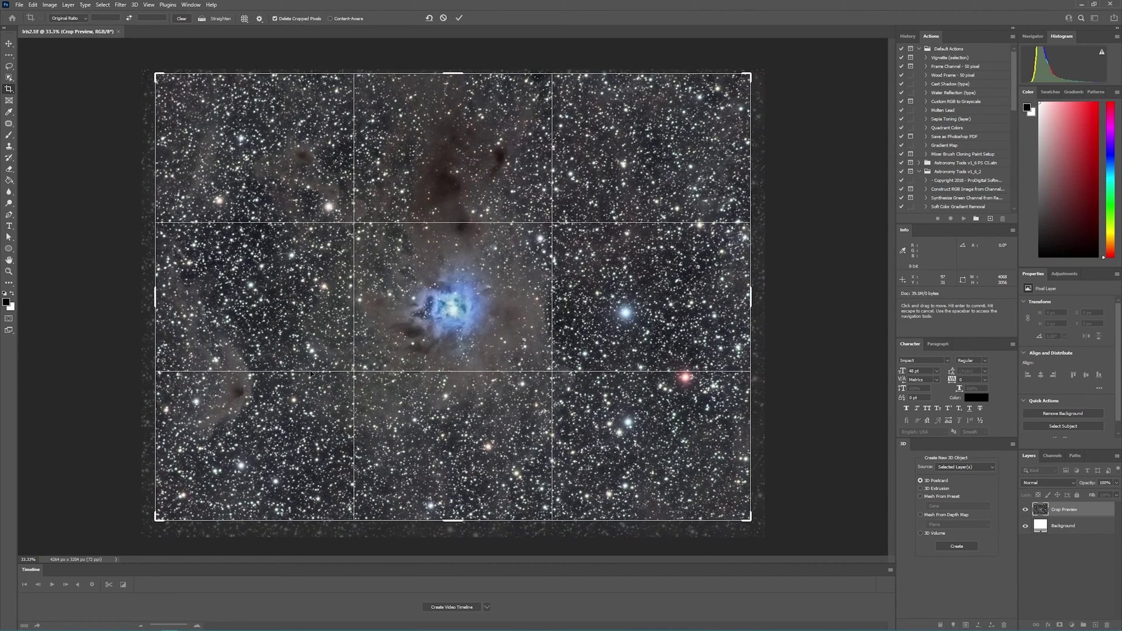
pyautogui.click(459, 18)
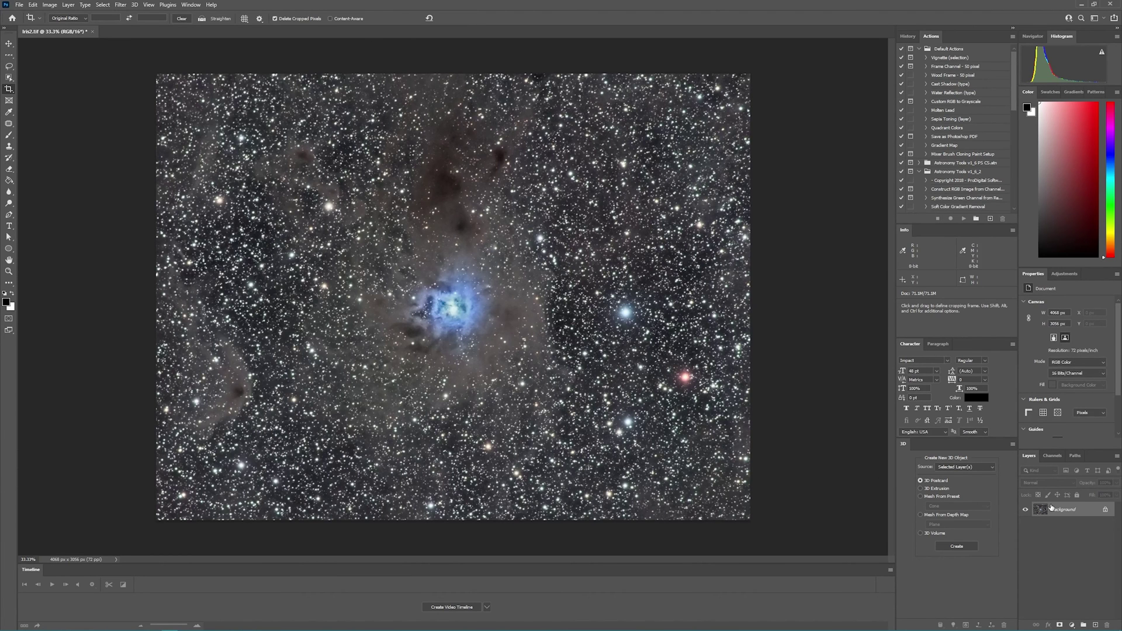
pyautogui.rightClick(1051, 508)
# - Duplicate the Background layer and open the Camera Raw Filter on the copy
pyautogui.click(1061, 522)
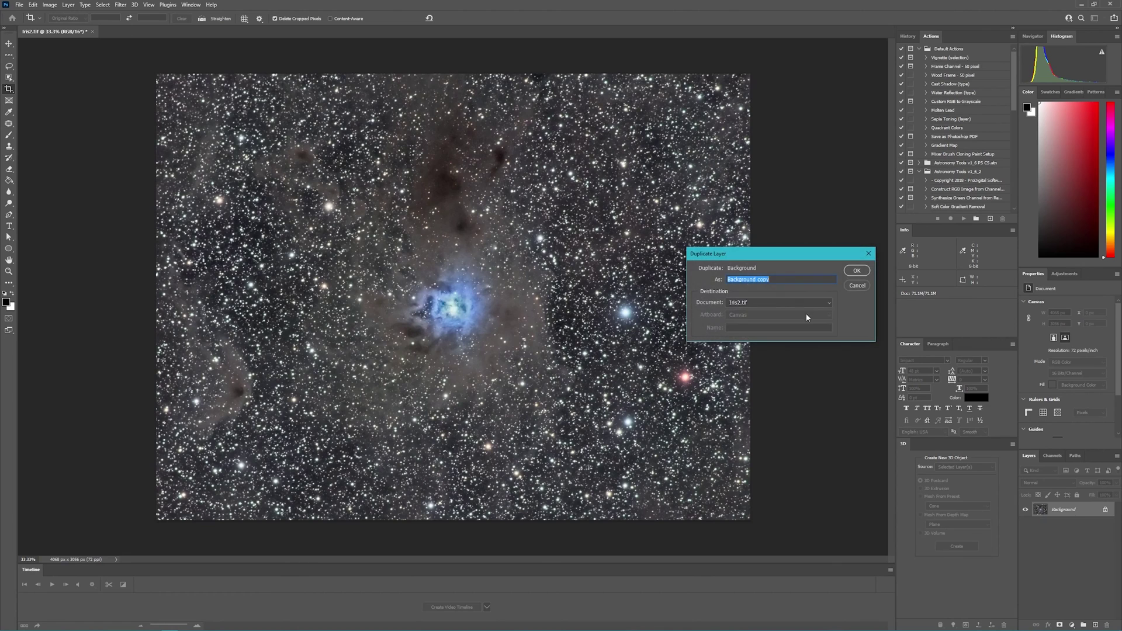
pyautogui.click(856, 272)
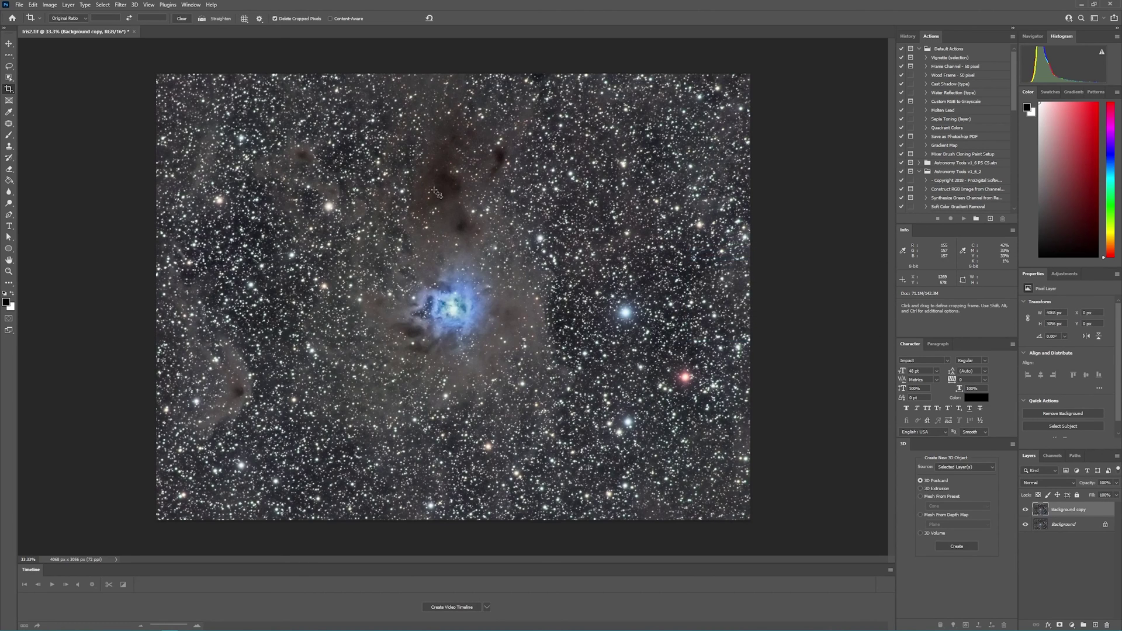
pyautogui.click(120, 5)
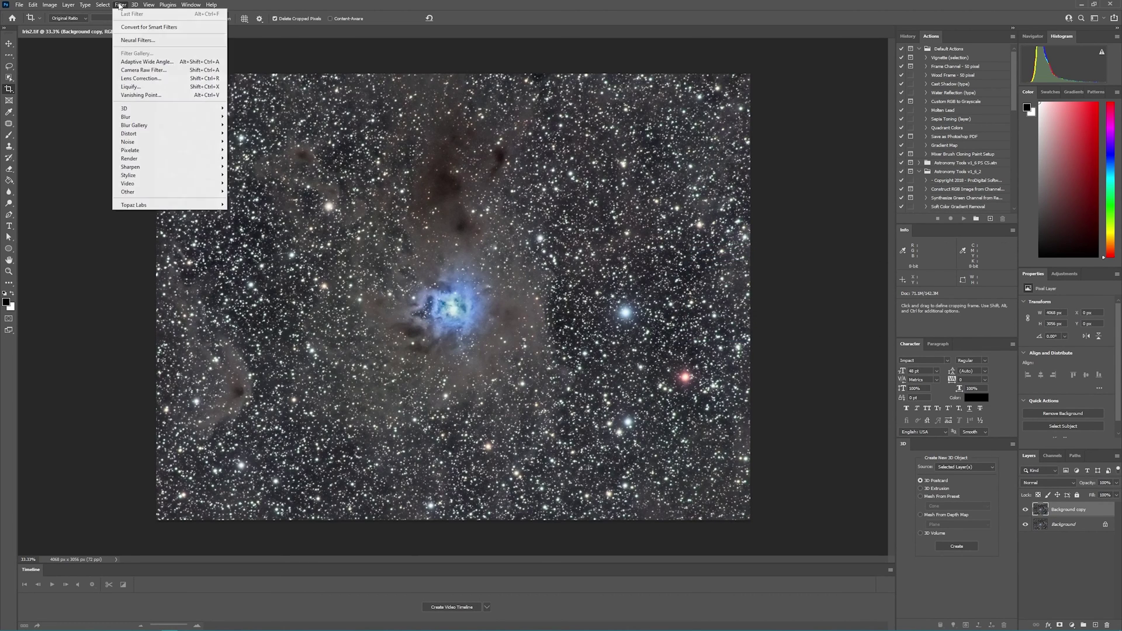
pyautogui.click(139, 70)
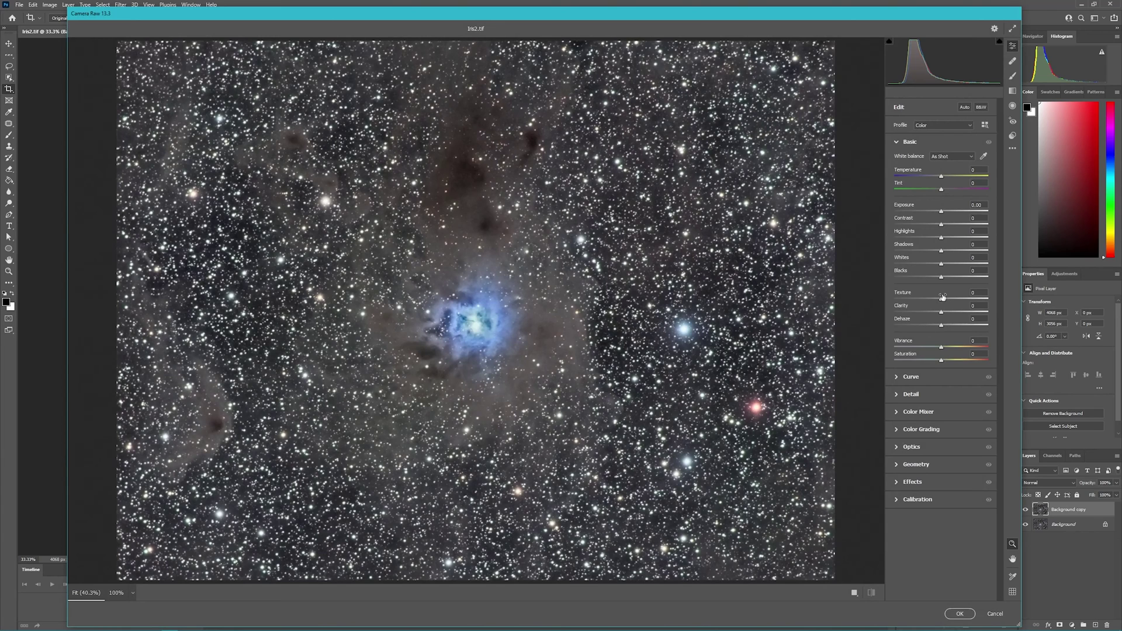
# - Raise Texture to +12, darken Blacks to -21, and nudge Contrast up slightly
pyautogui.moveTo(942, 301)
pyautogui.mouseDown()
pyautogui.moveTo(943, 312)
pyautogui.moveTo(977, 315)
pyautogui.moveTo(949, 313)
pyautogui.mouseUp()
pyautogui.moveTo(943, 278); pyautogui.dragTo(932, 279)
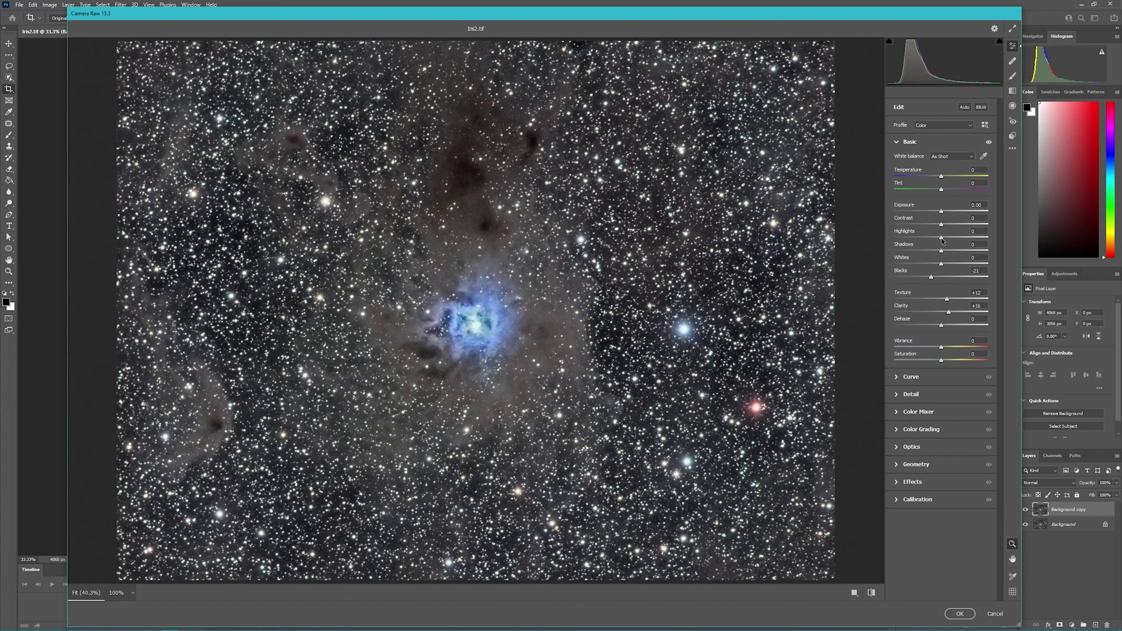
pyautogui.moveTo(941, 224)
pyautogui.mouseDown()
pyautogui.moveTo(980, 231)
pyautogui.moveTo(929, 237)
pyautogui.moveTo(942, 238)
pyautogui.mouseUp()
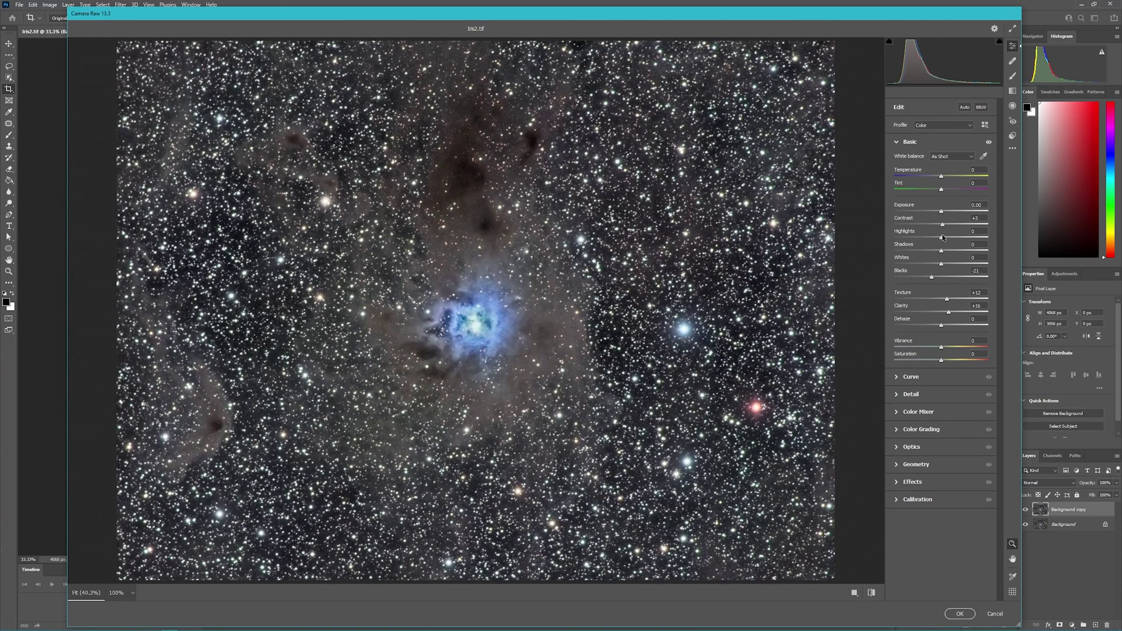
# - Set Contrast to 0, lower Highlights, Shadows +100, raise Whites, and apply Camera Raw
pyautogui.click(975, 218)
pyautogui.write('0')
pyautogui.moveTo(942, 240)
pyautogui.mouseDown()
pyautogui.moveTo(927, 238)
pyautogui.moveTo(960, 238)
pyautogui.moveTo(940, 272)
pyautogui.moveTo(928, 261)
pyautogui.moveTo(945, 258)
pyautogui.mouseUp()
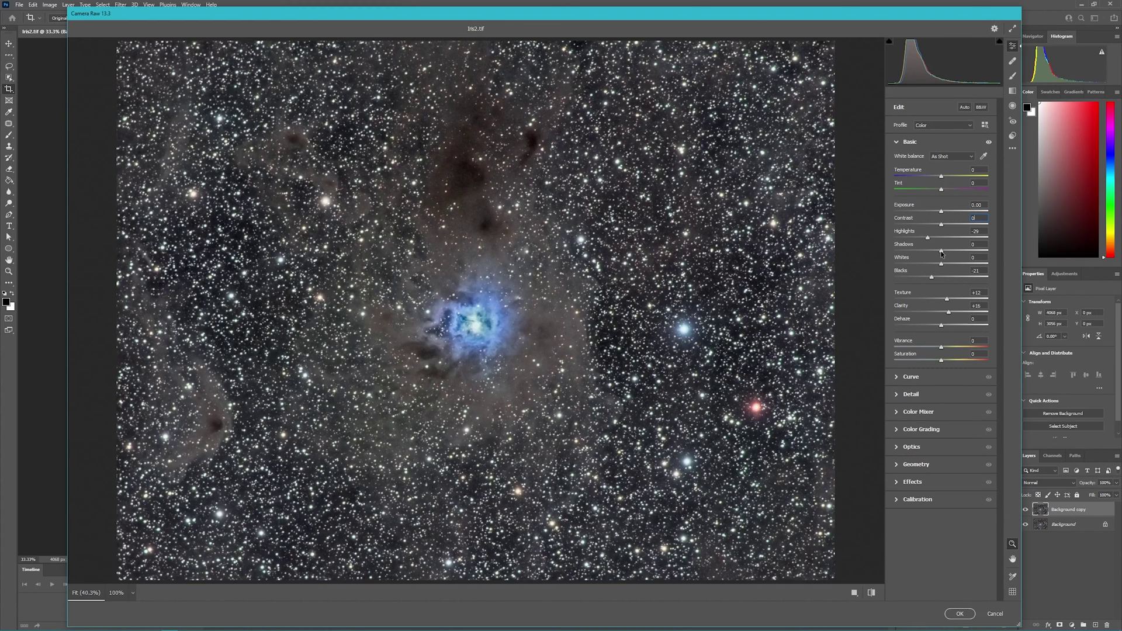
pyautogui.moveTo(941, 253)
pyautogui.mouseDown()
pyautogui.moveTo(991, 260)
pyautogui.moveTo(915, 274)
pyautogui.moveTo(950, 272)
pyautogui.moveTo(939, 272)
pyautogui.mouseUp()
pyautogui.moveTo(941, 266)
pyautogui.mouseDown()
pyautogui.moveTo(958, 266)
pyautogui.moveTo(944, 273)
pyautogui.mouseUp()
pyautogui.click(959, 614)
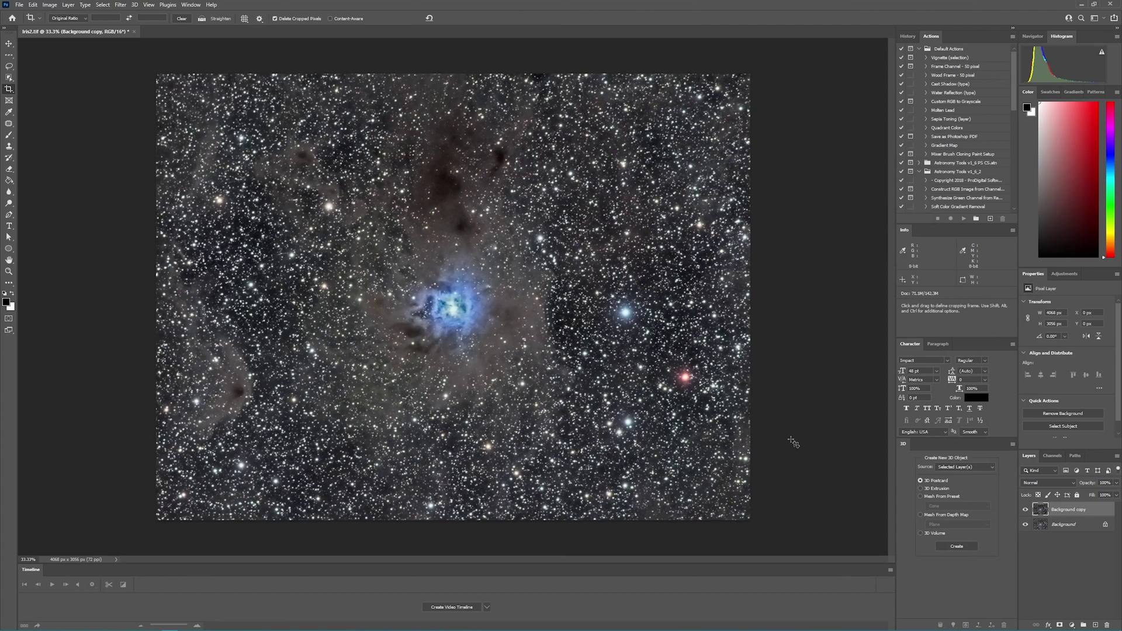